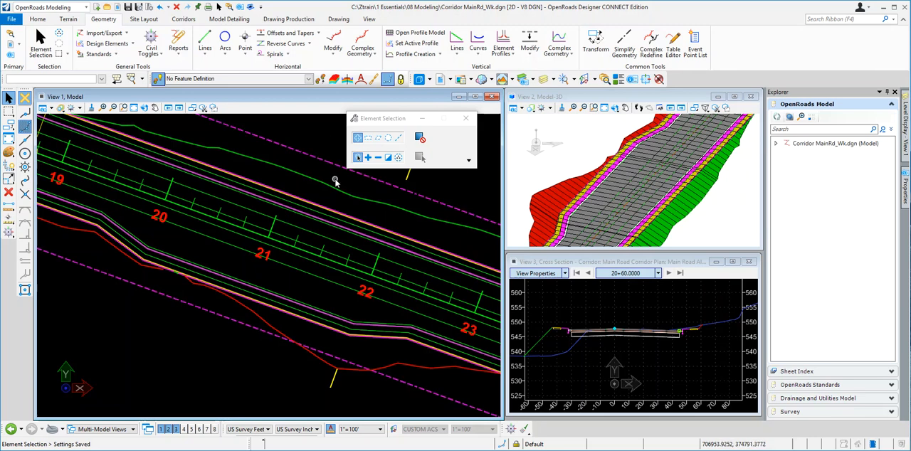
# Step: Attach Control Turnout.dgn as a reference with the Coincident attachment method
pyautogui.scroll(-3, 265, 314)
pyautogui.scroll(2, 262, 313)
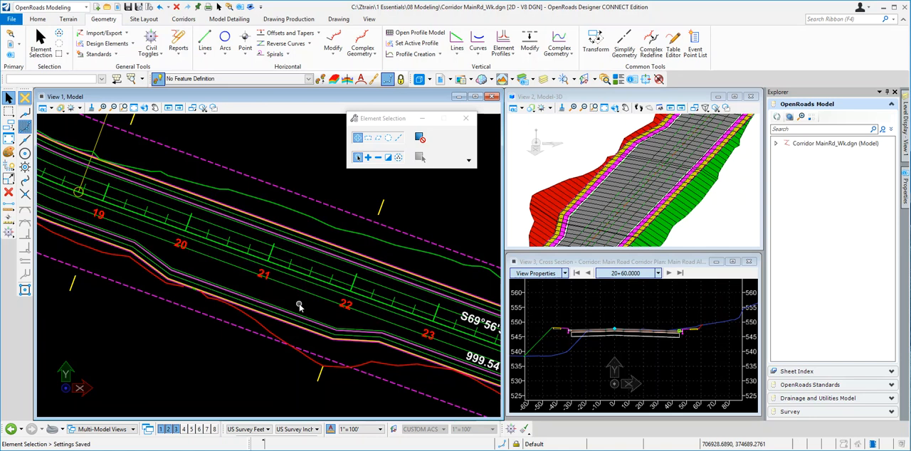
pyautogui.click(118, 7)
pyautogui.moveTo(548, 84); pyautogui.dragTo(464, 92)
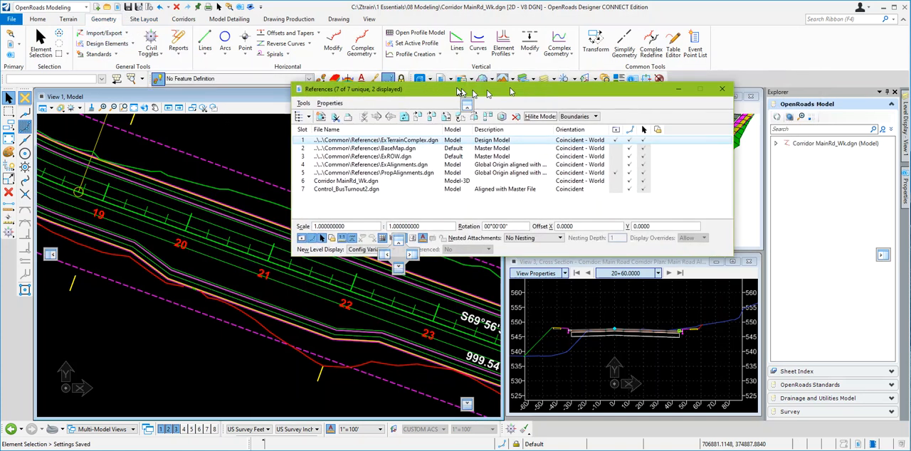
pyautogui.click(320, 116)
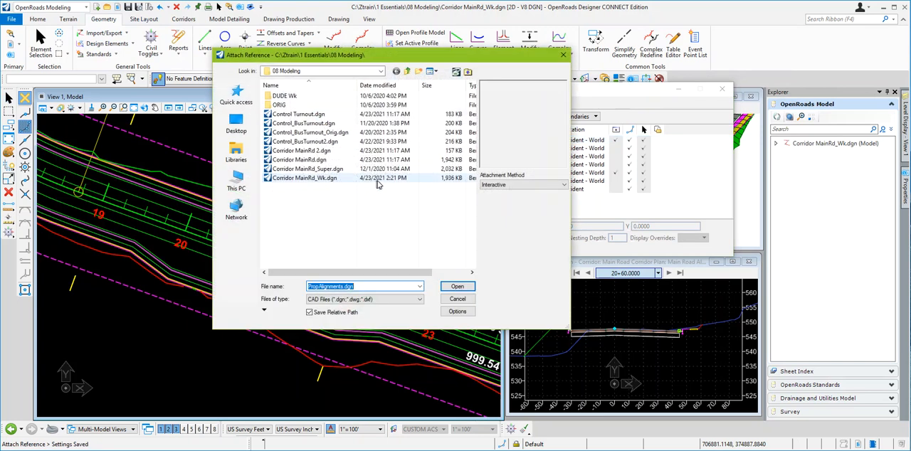
pyautogui.click(518, 185)
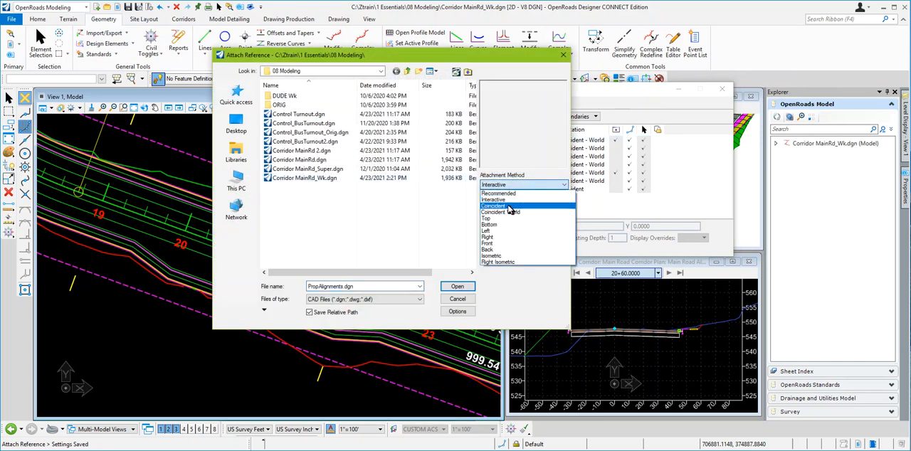
pyautogui.click(508, 206)
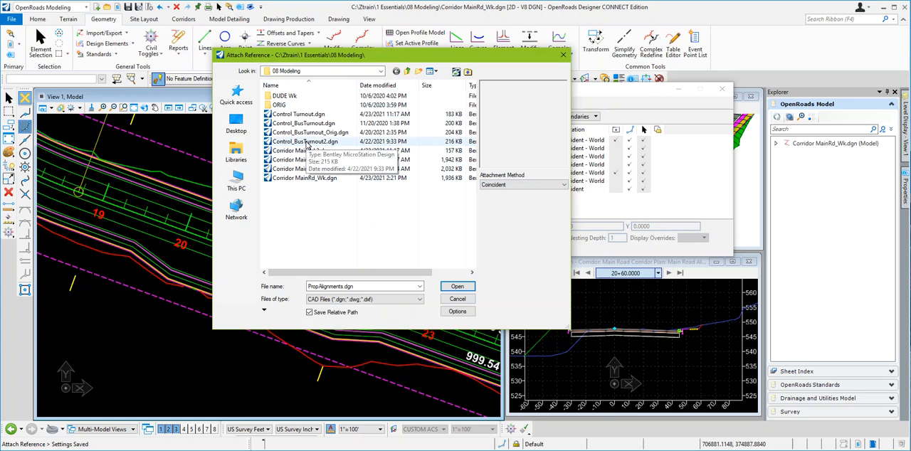
pyautogui.click(305, 115)
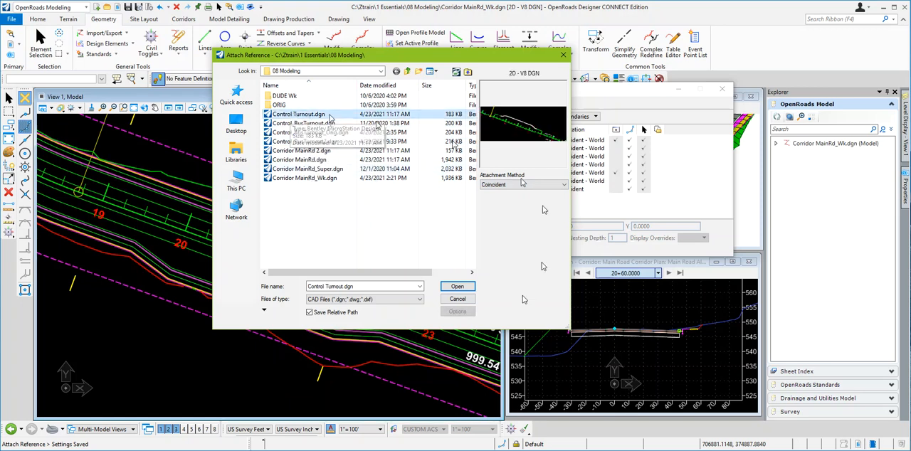
pyautogui.click(457, 287)
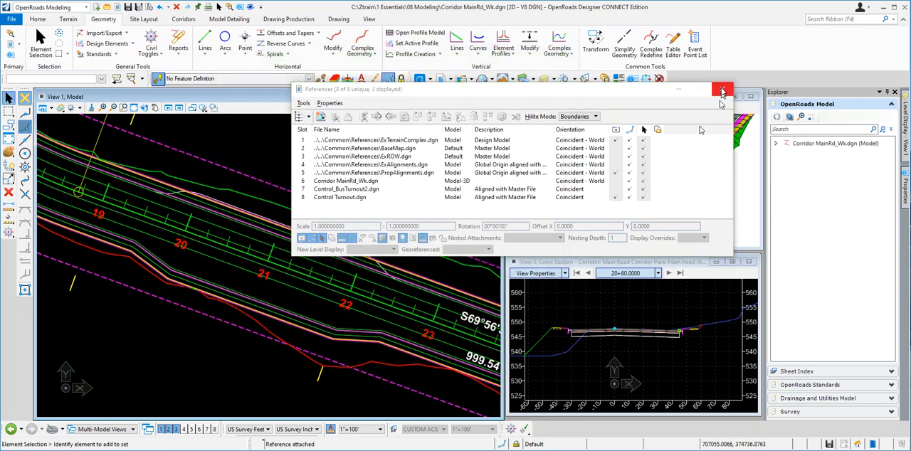
pyautogui.click(722, 91)
# Step: Examine the referenced turnout control line along the upper edge of the main road between stations 19 and 23
pyautogui.scroll(3, 225, 203)
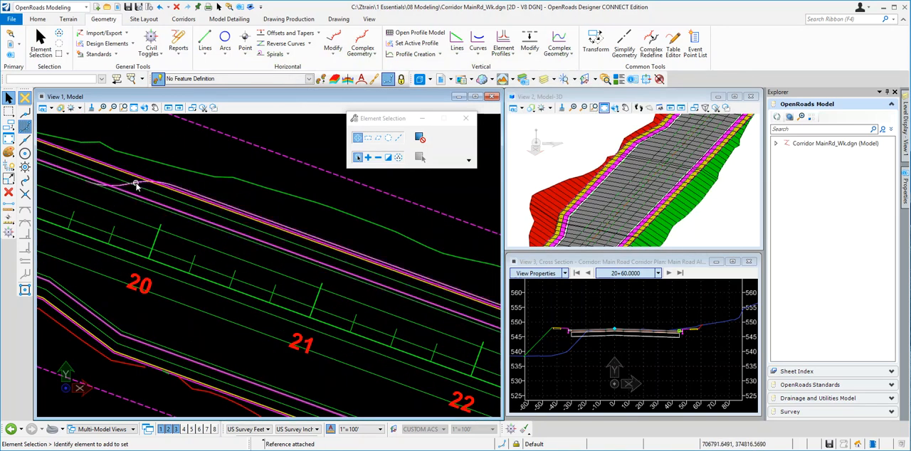
pyautogui.moveTo(136, 184)
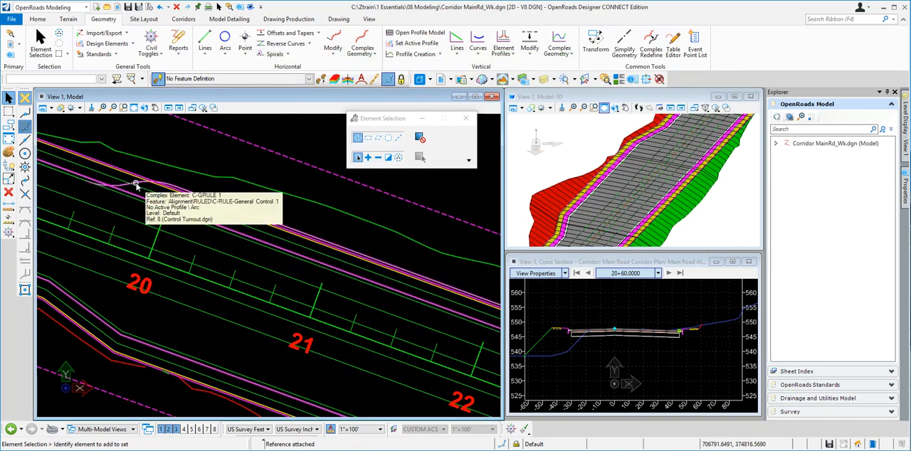
pyautogui.click(137, 185)
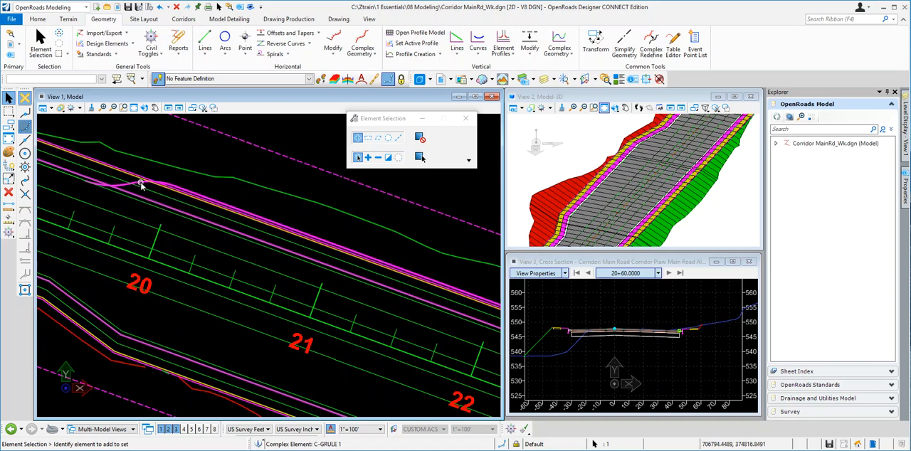
pyautogui.scroll(-2, 259, 166)
pyautogui.scroll(-1, 259, 167)
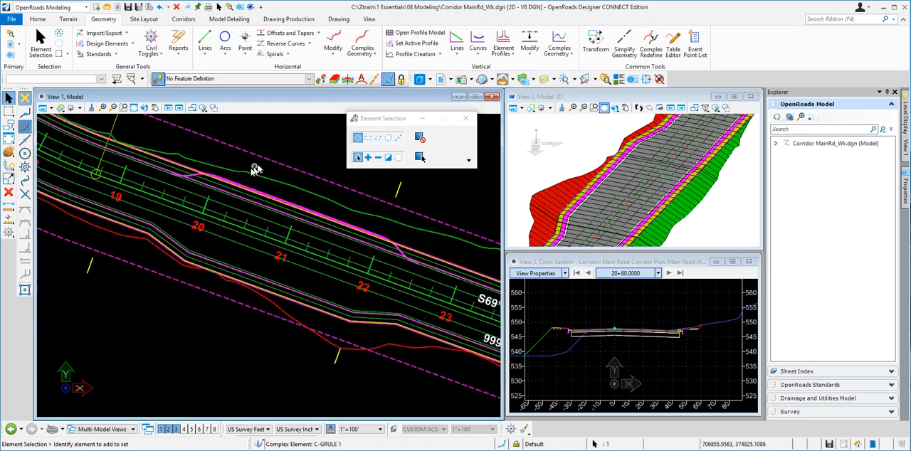
pyautogui.scroll(1, 270, 148)
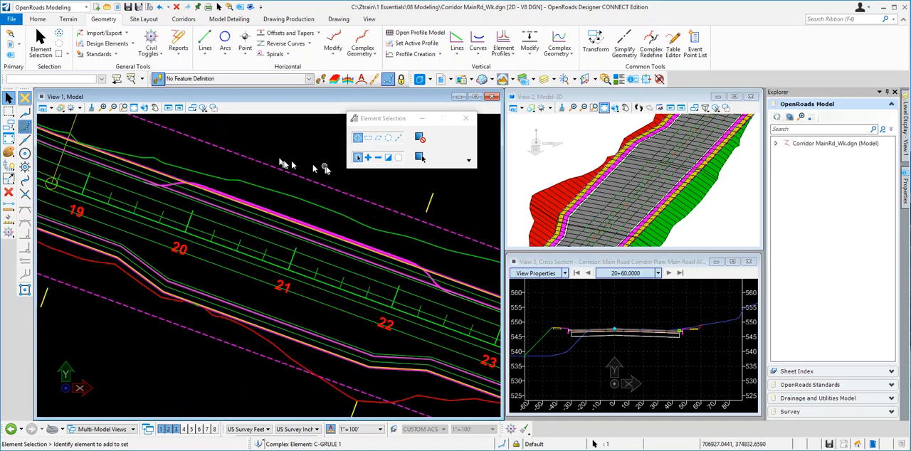
pyautogui.click(306, 164)
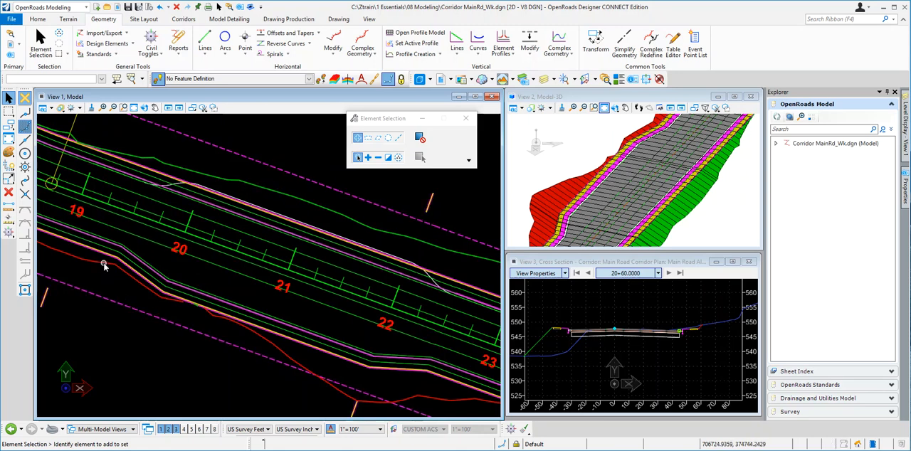
# Step: Begin a point control on the Main Road corridor with its start station at 19+50
pyautogui.moveTo(104, 266)
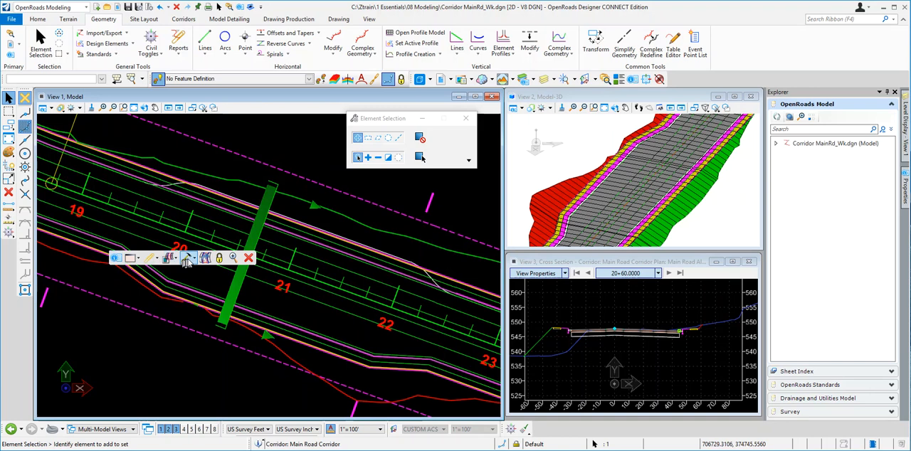
pyautogui.click(193, 260)
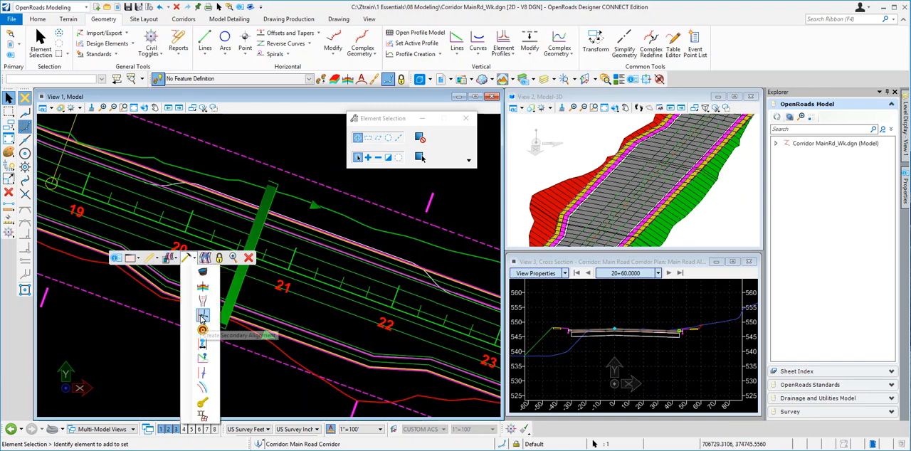
pyautogui.click(203, 374)
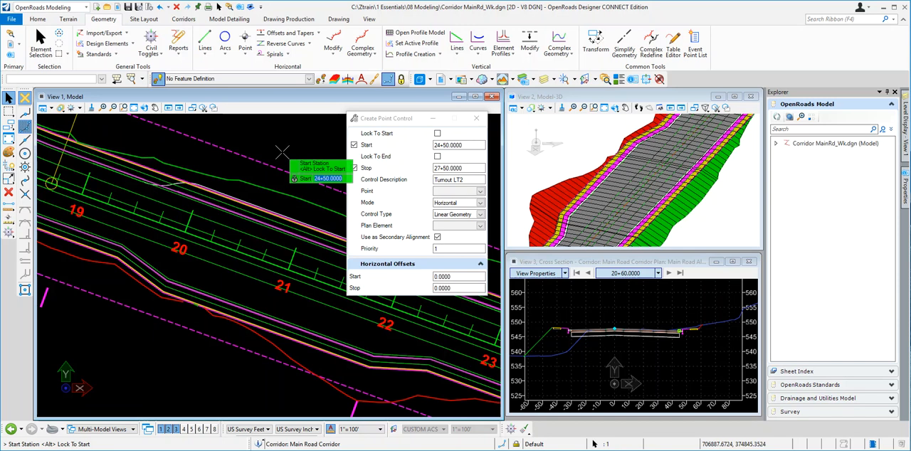
pyautogui.scroll(2, 146, 170)
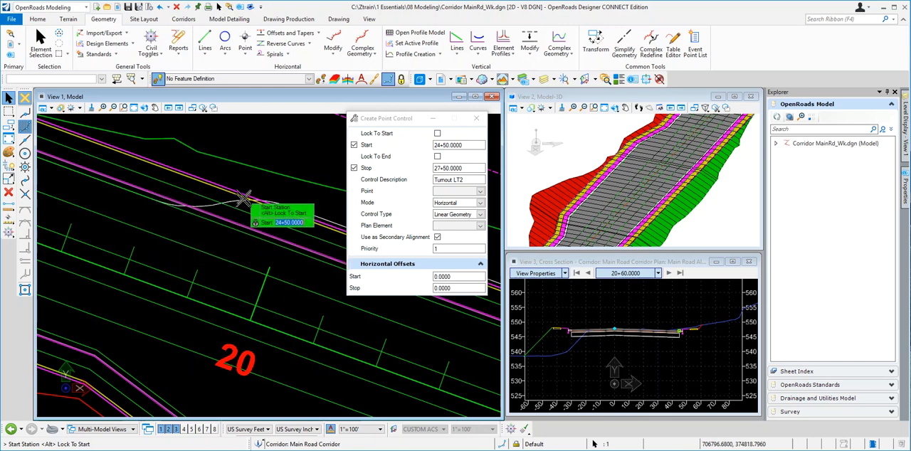
pyautogui.scroll(-2, 225, 203)
pyautogui.scroll(1, 167, 193)
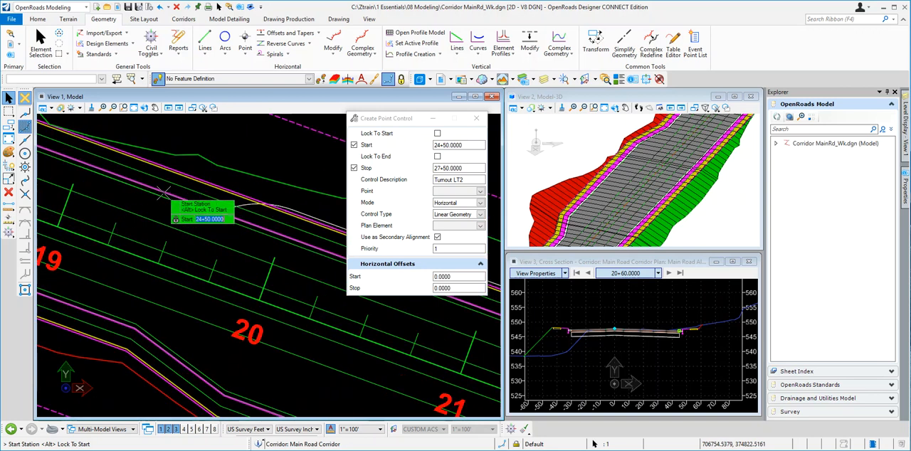
pyautogui.scroll(1, 168, 202)
pyautogui.scroll(-2, 288, 223)
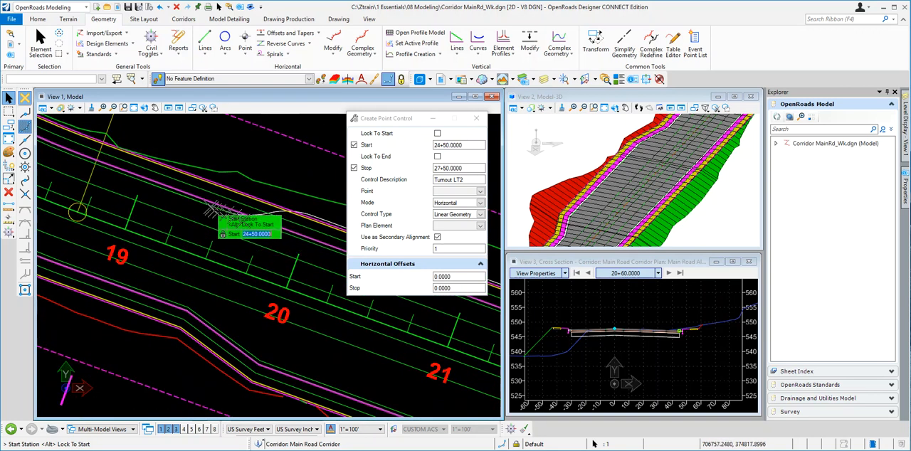
pyautogui.scroll(-1, 206, 203)
pyautogui.scroll(1, 200, 199)
pyautogui.scroll(-1, 198, 200)
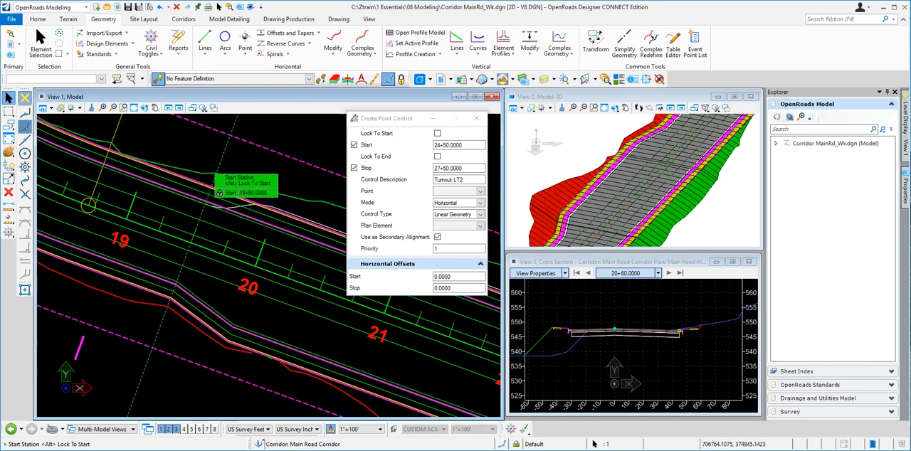
pyautogui.scroll(-2, 121, 203)
pyautogui.click(167, 189)
# Step: Set the point control's stop station to 22+50, beyond the far end of the turnout line
pyautogui.scroll(-2, 115, 173)
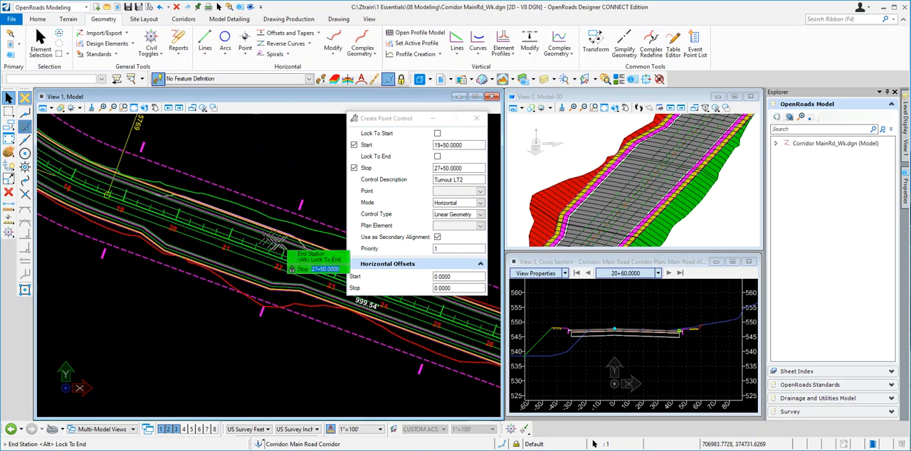
pyautogui.scroll(1, 321, 245)
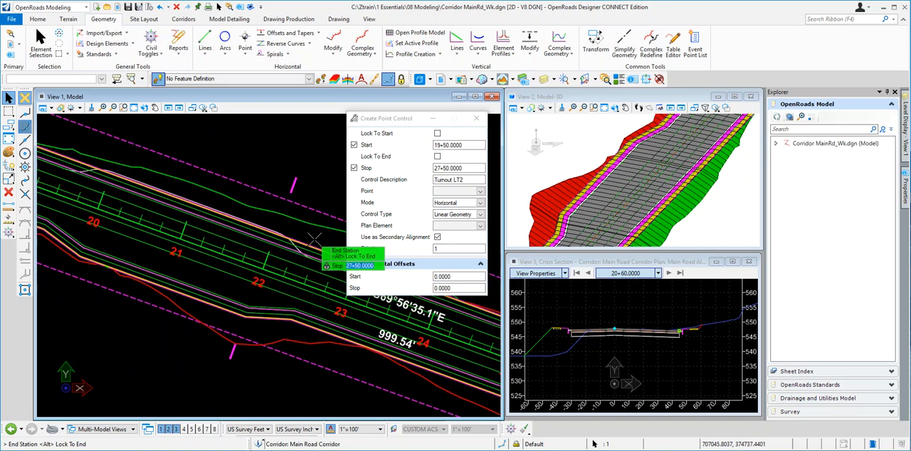
pyautogui.scroll(1, 321, 245)
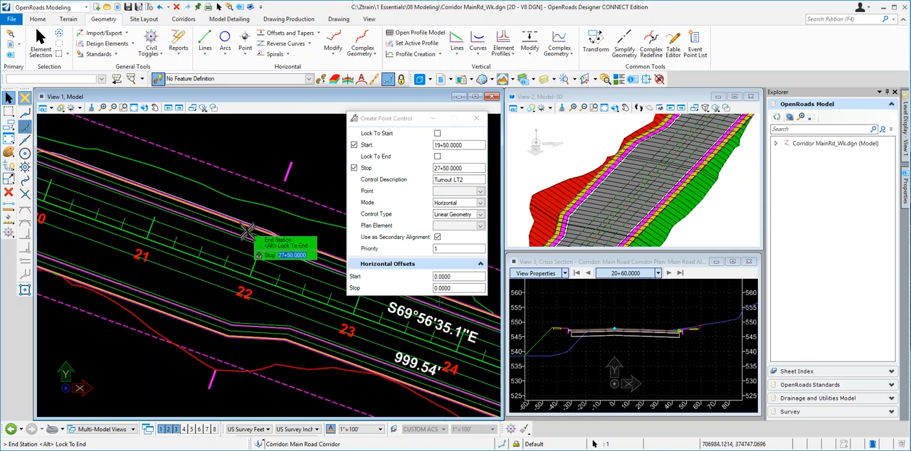
pyautogui.write('22+50')
pyautogui.press('Return')
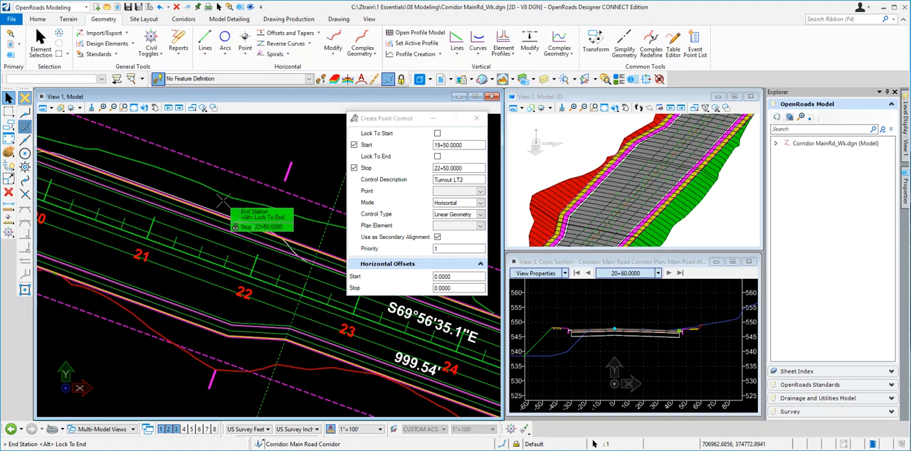
pyautogui.click(299, 228)
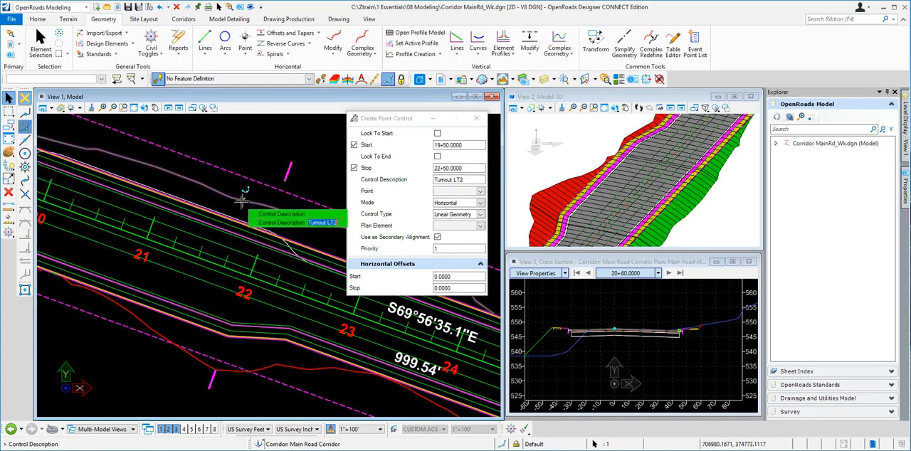
# Step: Accept the control description Turnout LT2 and pick Lane2_lt in the cross section as the controlled point
pyautogui.click(188, 190)
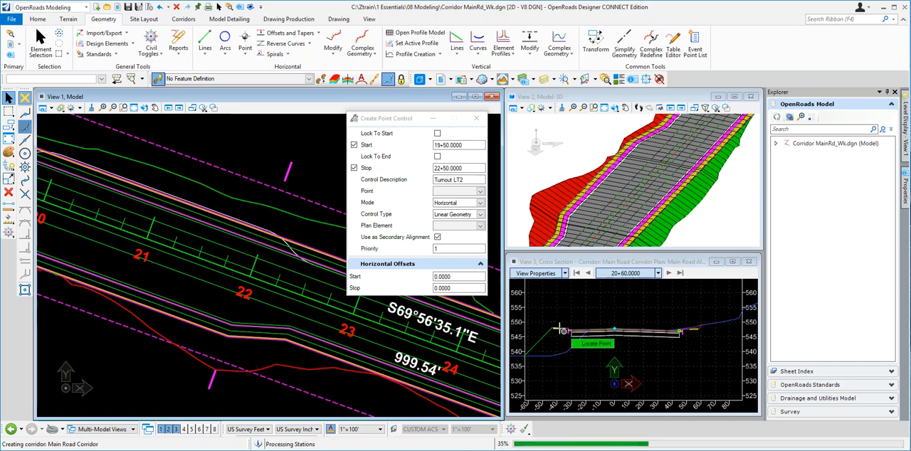
pyautogui.scroll(4, 561, 329)
pyautogui.scroll(5, 574, 331)
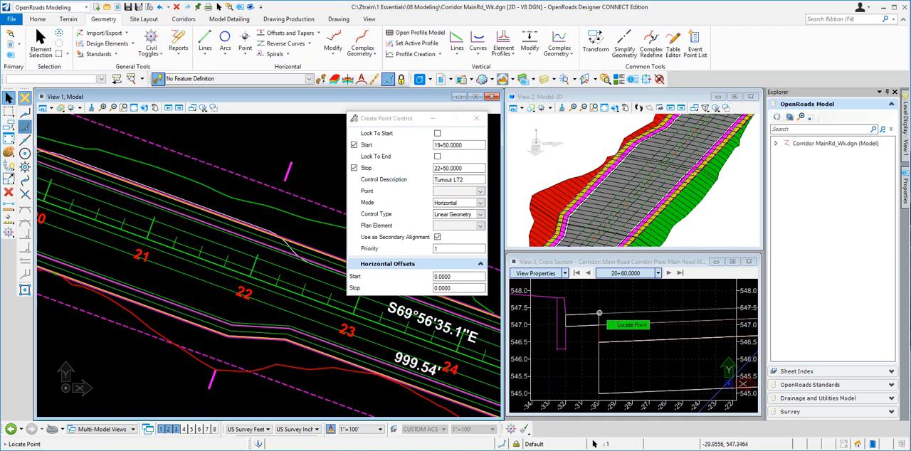
pyautogui.moveTo(599, 313)
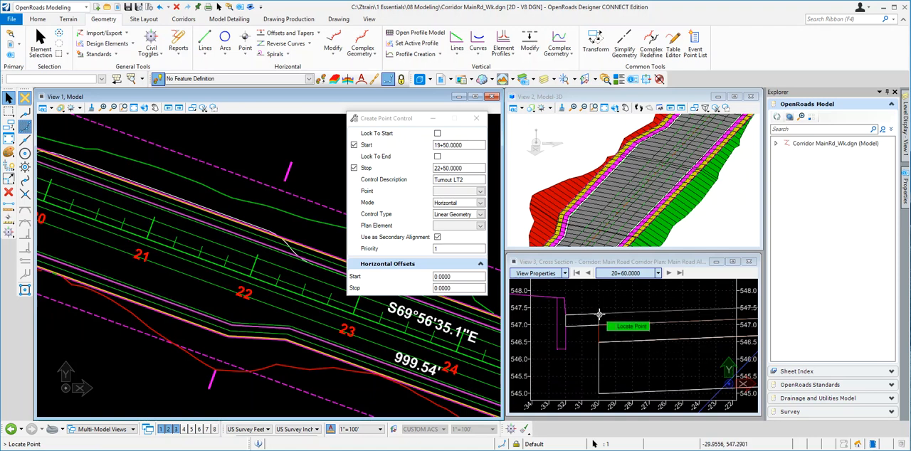
pyautogui.click(601, 314)
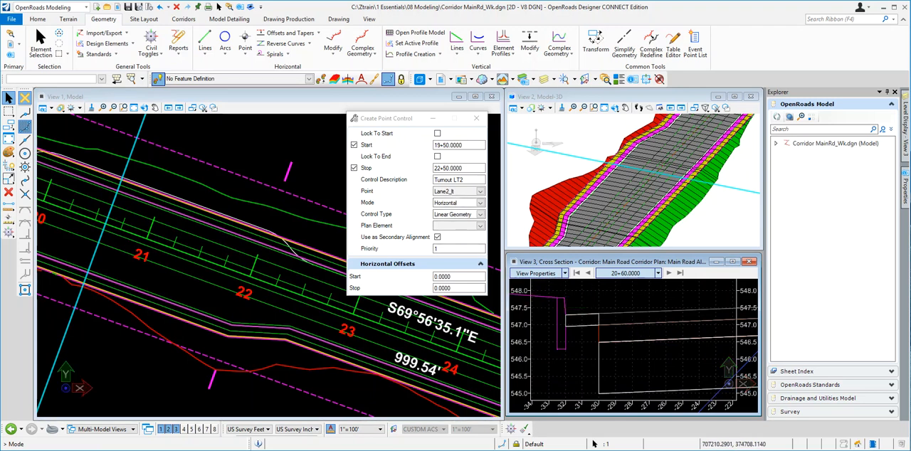
pyautogui.click(480, 192)
pyautogui.click(480, 192)
pyautogui.click(480, 192)
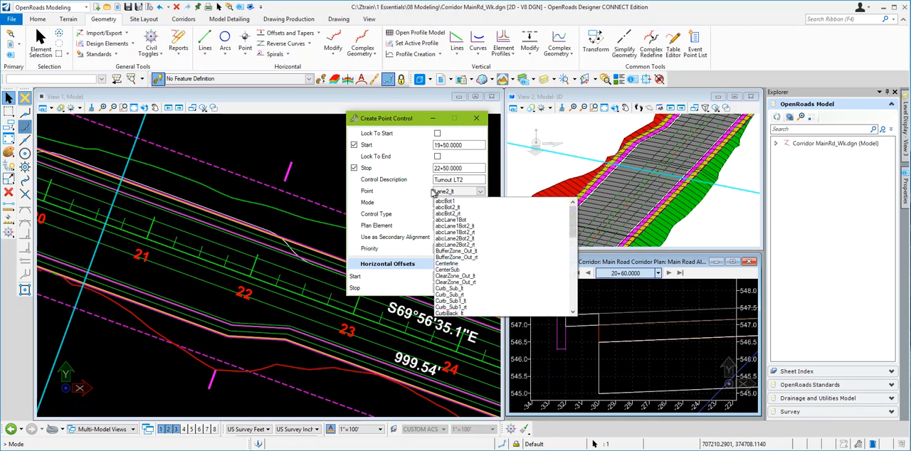
pyautogui.click(425, 194)
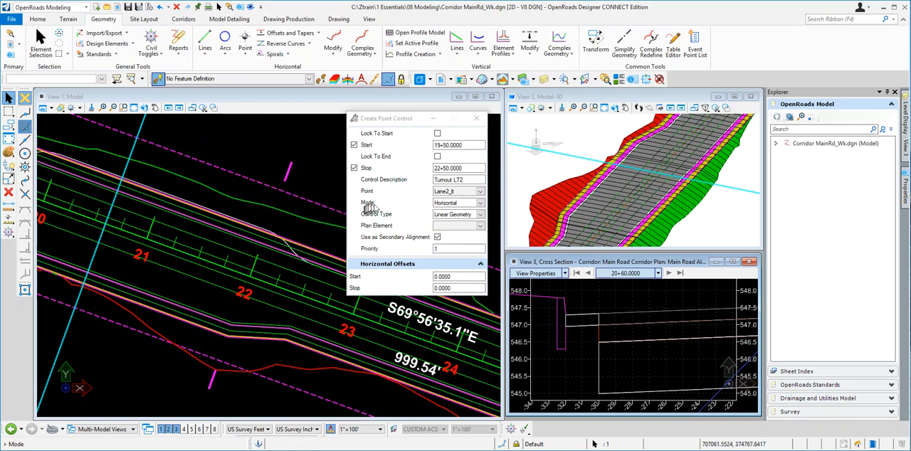
# Step: Set the point control's mode to Horizontal and its control type to Linear Geometry
pyautogui.click(480, 204)
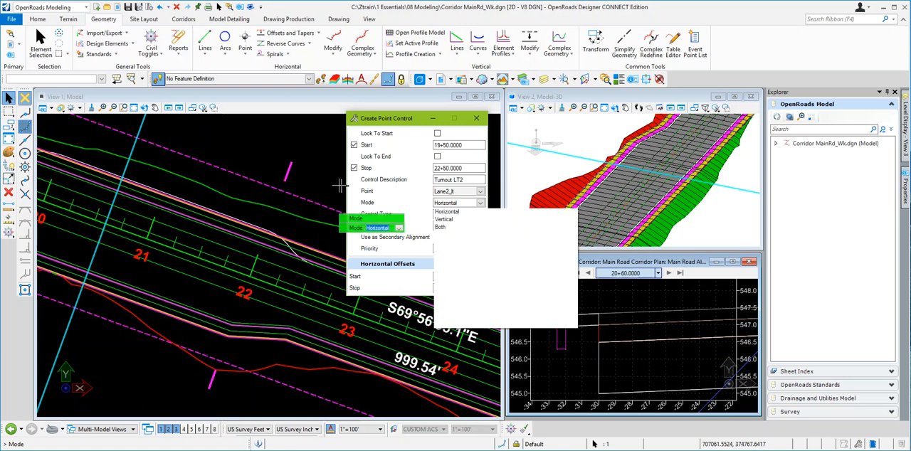
pyautogui.click(447, 211)
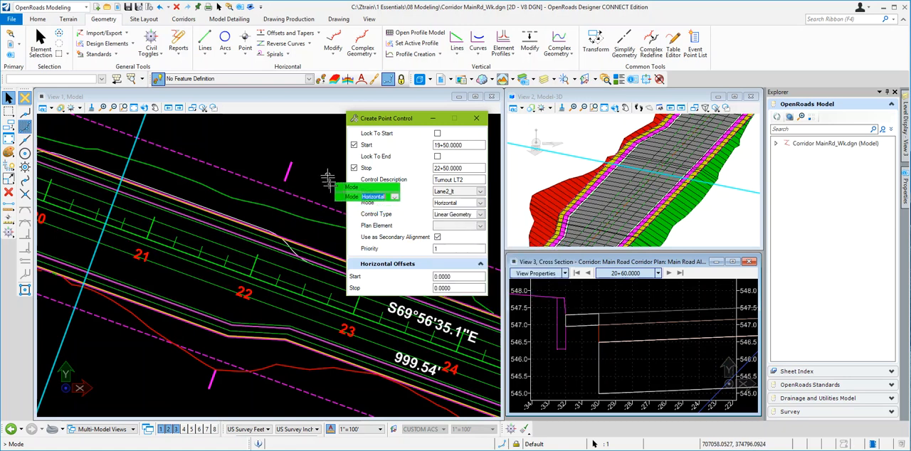
pyautogui.click(237, 156)
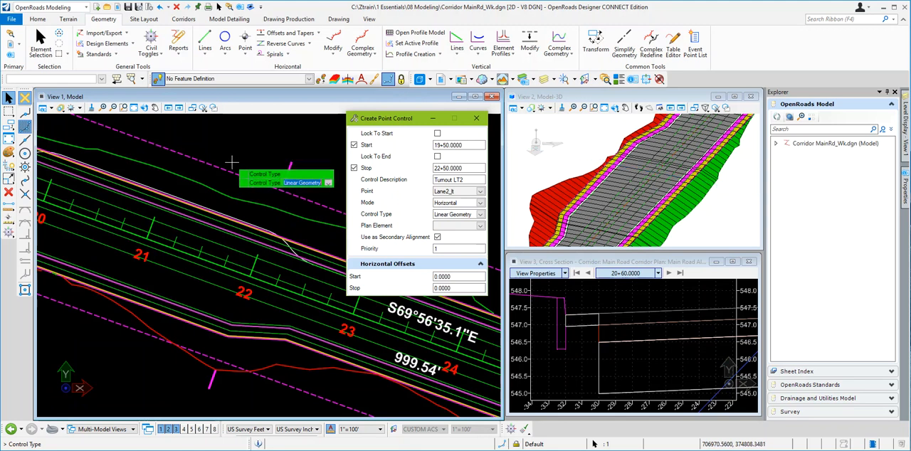
pyautogui.click(480, 214)
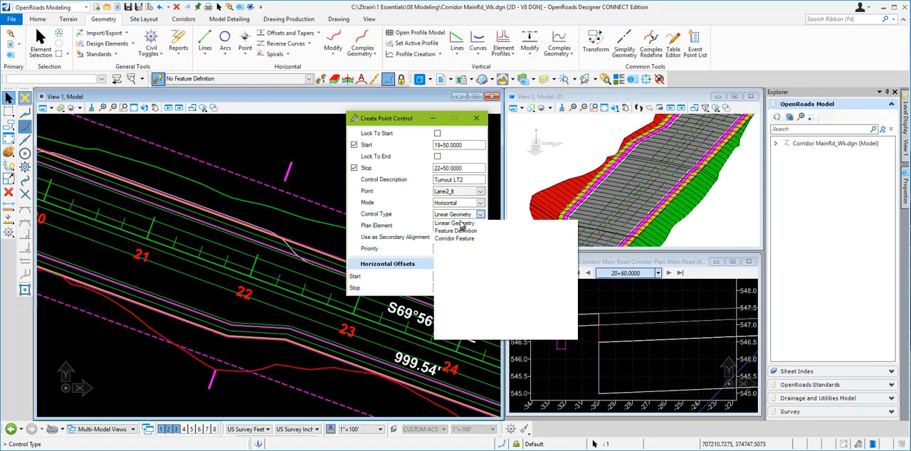
pyautogui.click(462, 224)
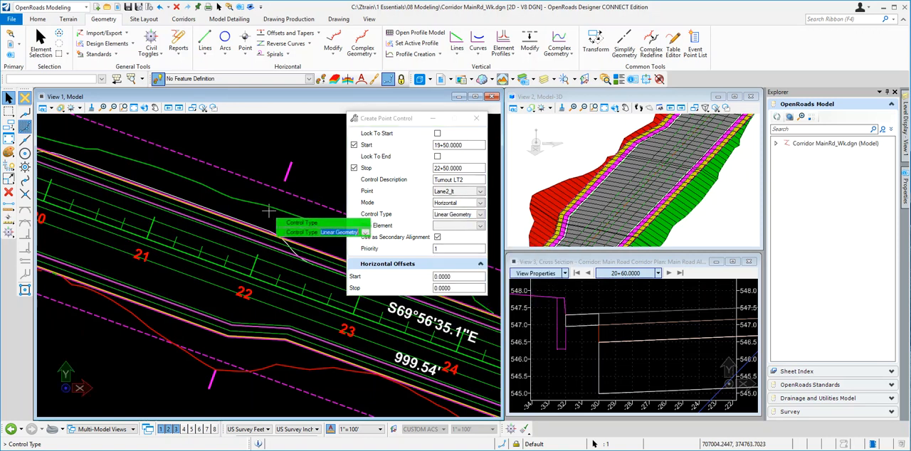
pyautogui.click(246, 211)
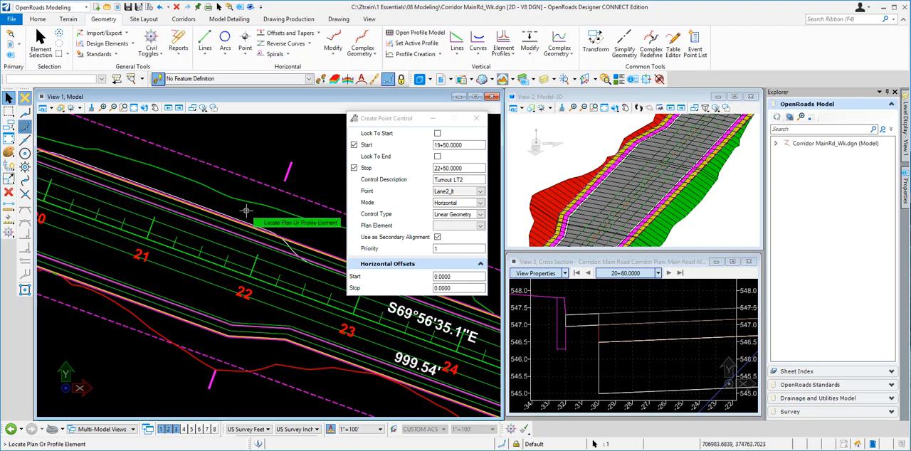
# Step: Pick the turnout line along the upper road edge near station 22 as the control's plan element
pyautogui.scroll(2, 286, 244)
pyautogui.scroll(1, 289, 248)
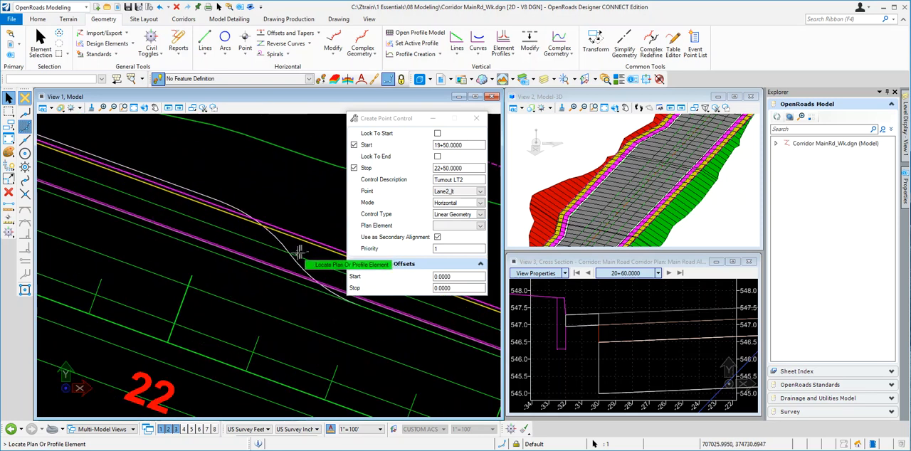
pyautogui.click(278, 241)
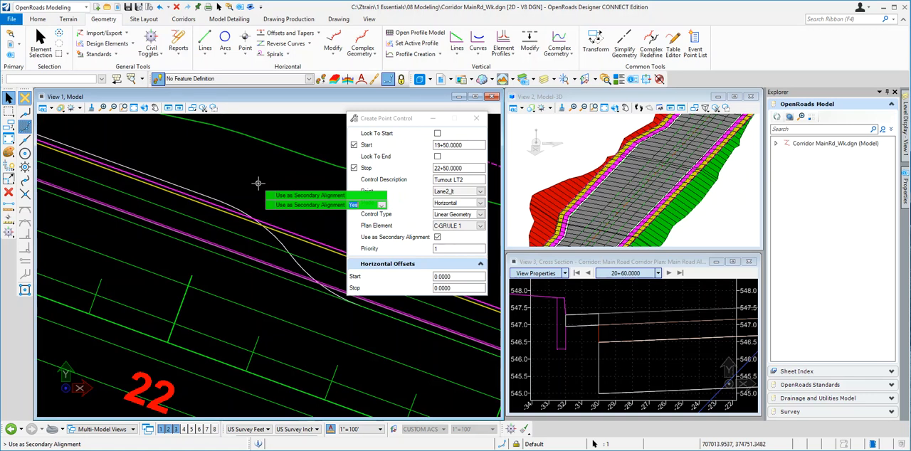
# Step: Finish the point control with secondary alignment use set to Yes, priority 1 and start and stop horizontal offsets of 0
pyautogui.scroll(-8, 306, 246)
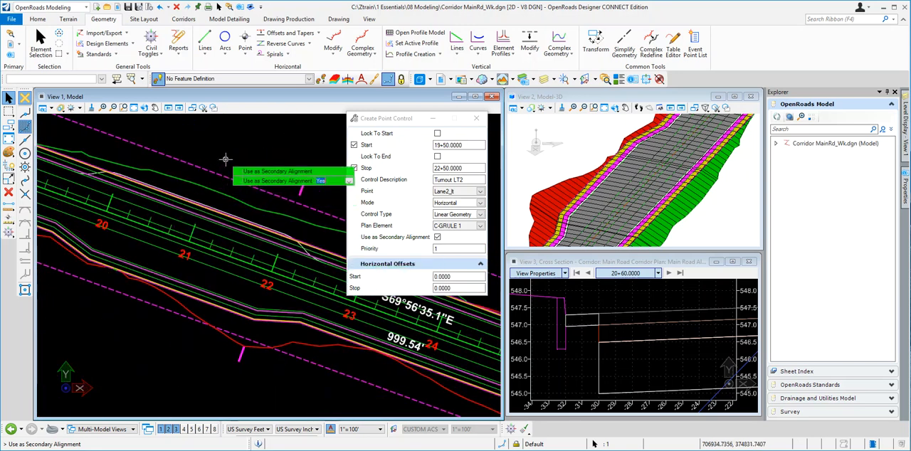
pyautogui.click(225, 158)
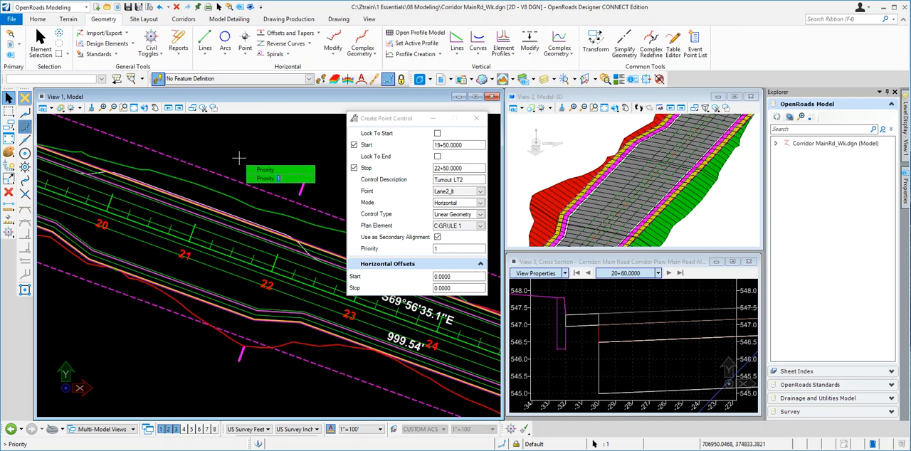
pyautogui.click(239, 158)
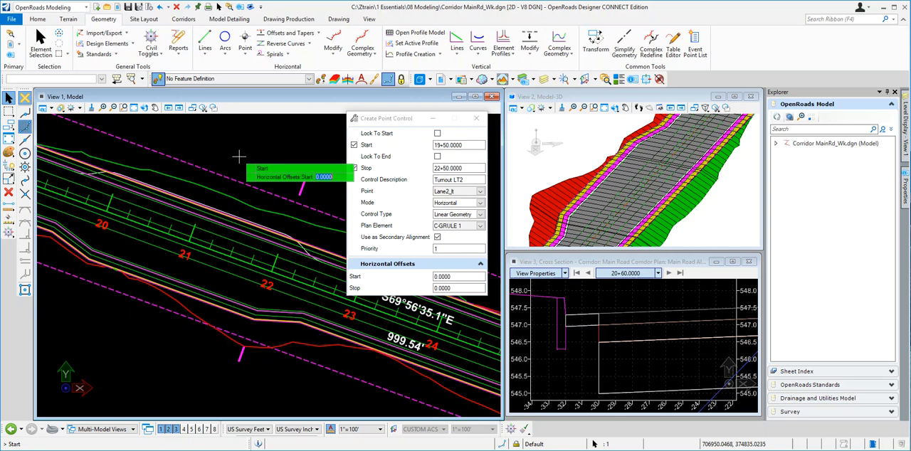
pyautogui.click(239, 156)
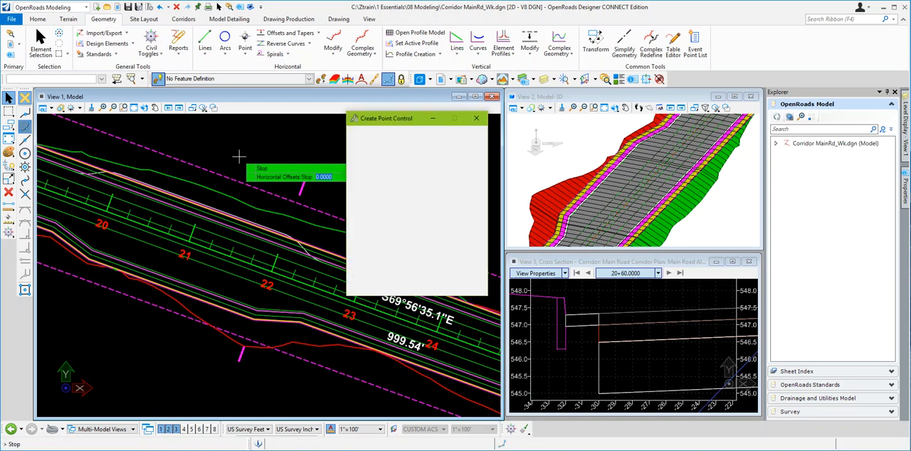
pyautogui.click(238, 155)
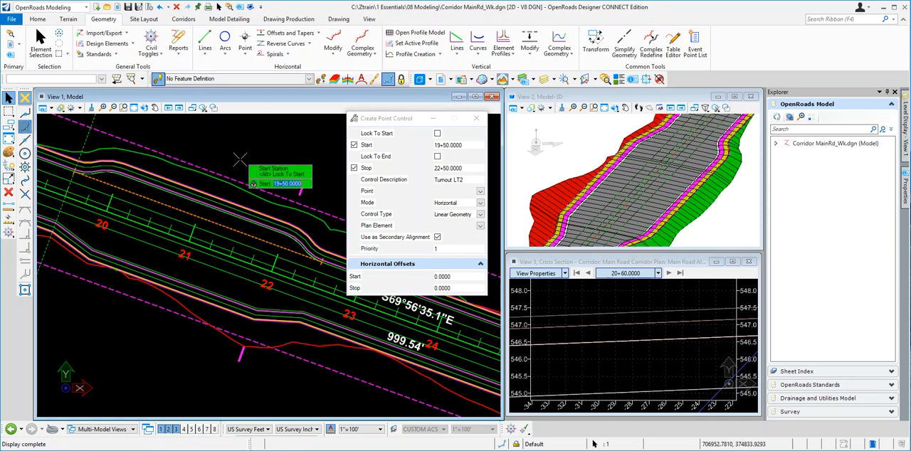
pyautogui.rightClick(239, 153)
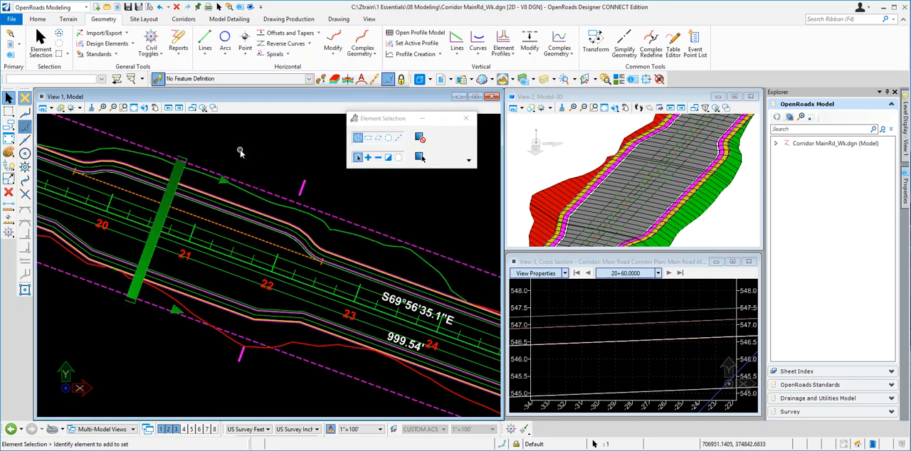
# Step: Examine how the corridor's left lane edge follows the turnout in the plan and 3D views
pyautogui.scroll(-1, 377, 298)
pyautogui.scroll(1, 356, 299)
pyautogui.scroll(1, 199, 228)
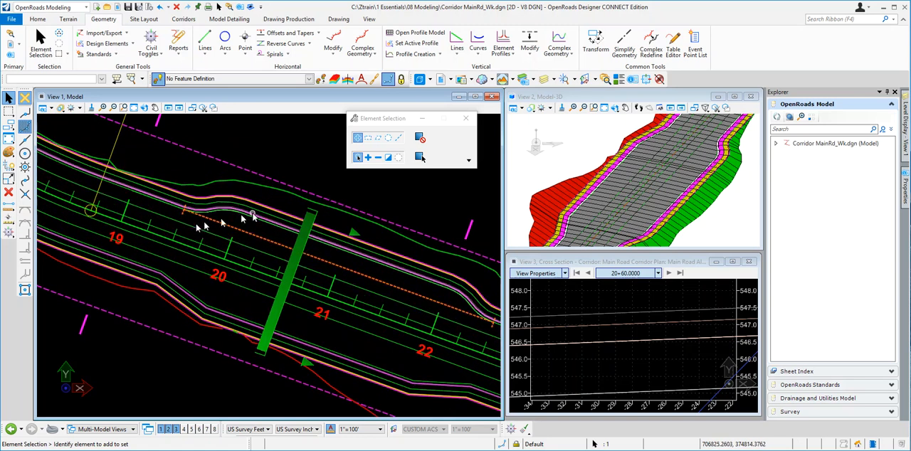
pyautogui.scroll(1, 252, 217)
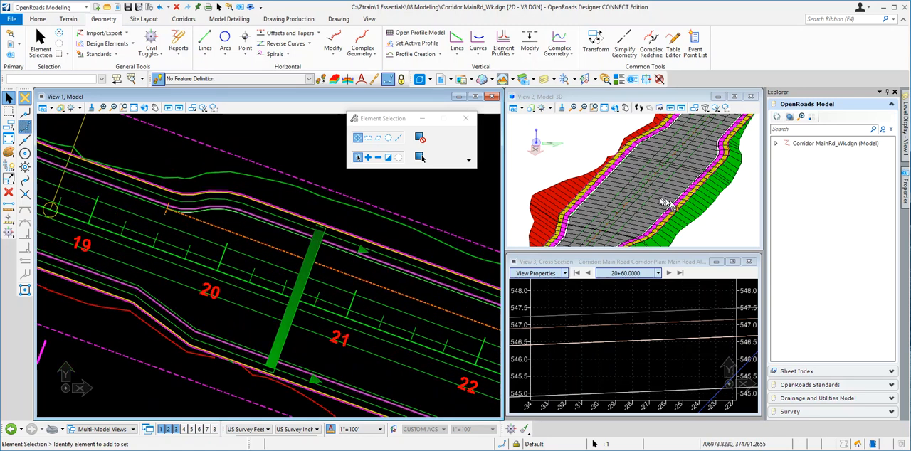
pyautogui.scroll(-1, 665, 202)
pyautogui.scroll(1, 694, 210)
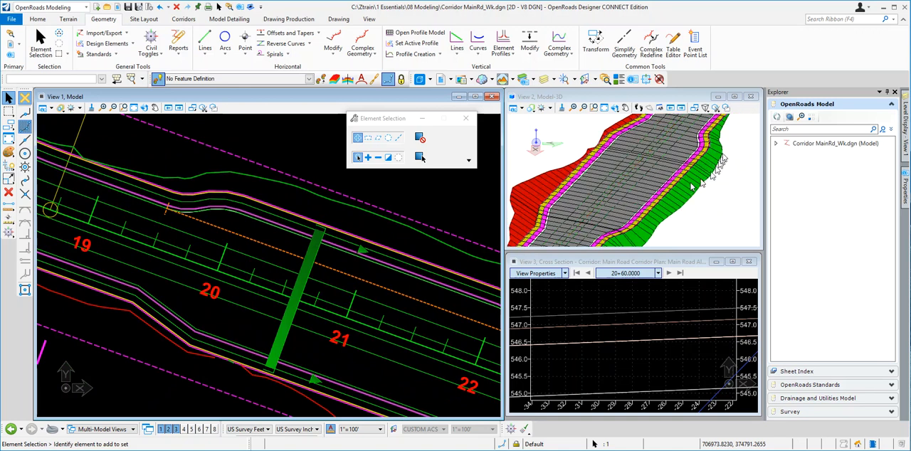
pyautogui.scroll(2, 689, 187)
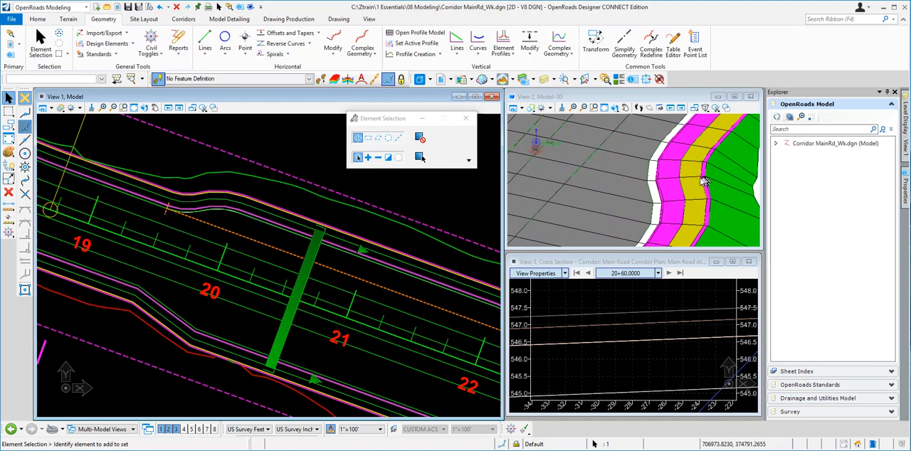
pyautogui.scroll(-2, 687, 178)
pyautogui.scroll(-3, 678, 175)
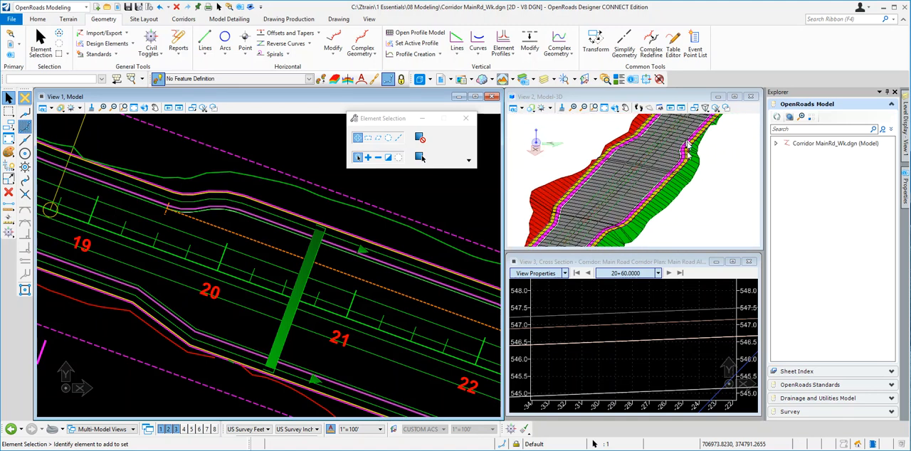
pyautogui.scroll(-2, 620, 329)
pyautogui.scroll(-4, 602, 330)
pyautogui.scroll(5, 594, 329)
pyautogui.scroll(1, 581, 341)
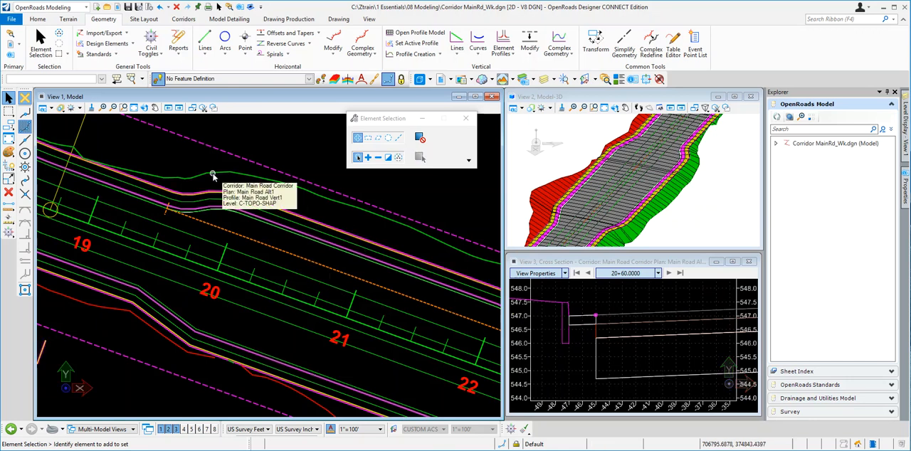
# Step: Review the Turnout LT2 point control and its Enabled options in the Main Road corridor's objects, then close the list
pyautogui.moveTo(214, 174)
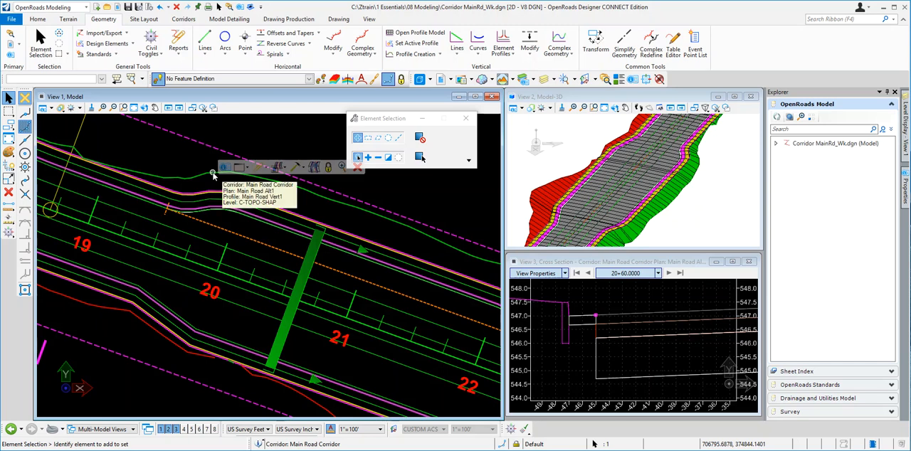
pyautogui.click(307, 170)
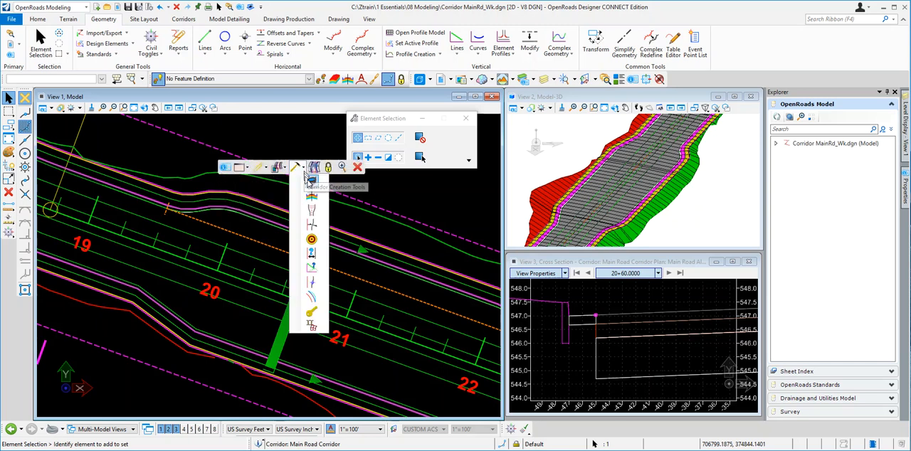
pyautogui.click(312, 182)
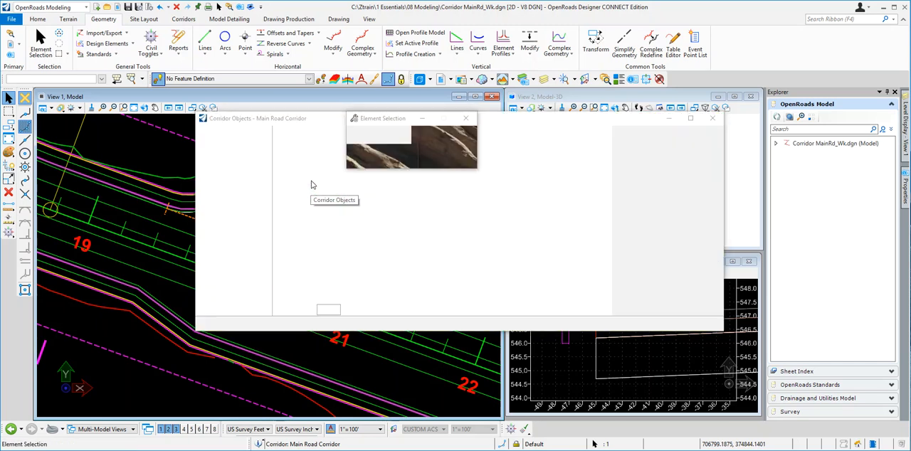
pyautogui.click(244, 196)
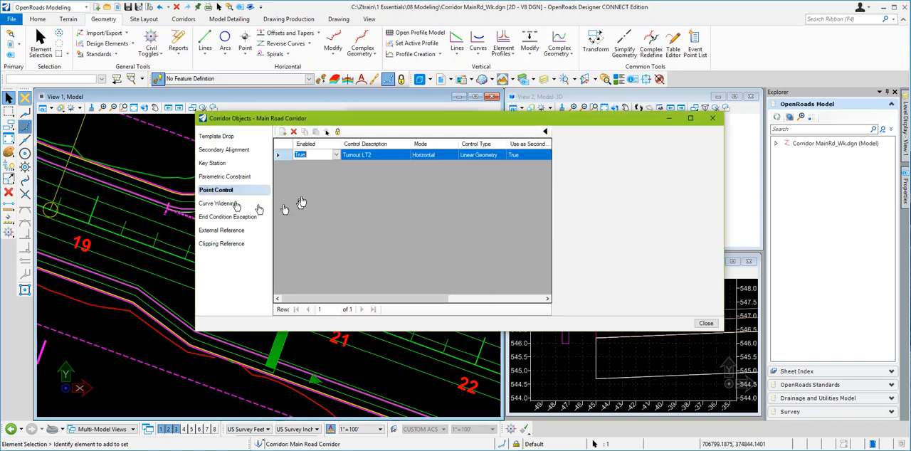
pyautogui.click(339, 155)
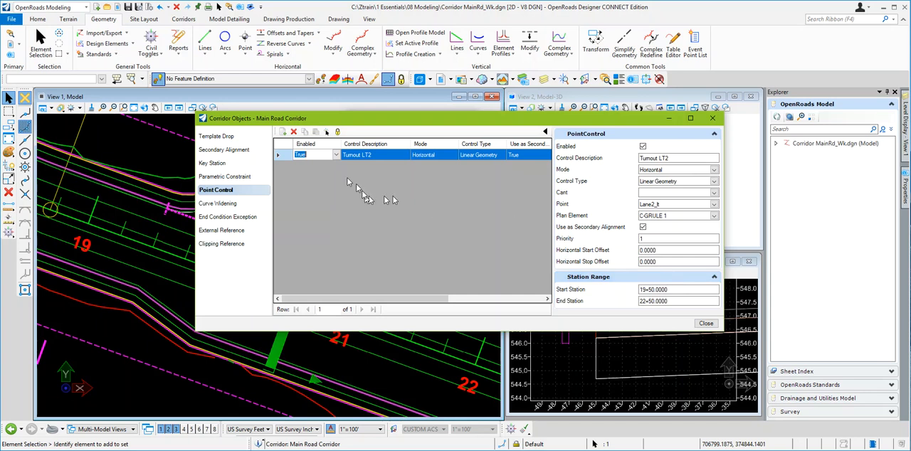
pyautogui.click(336, 155)
pyautogui.click(337, 158)
pyautogui.click(337, 158)
pyautogui.click(291, 160)
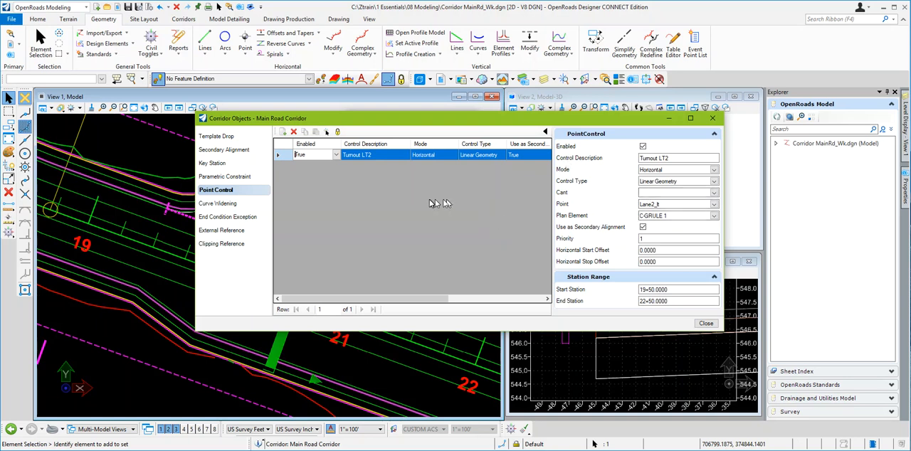
pyautogui.click(714, 119)
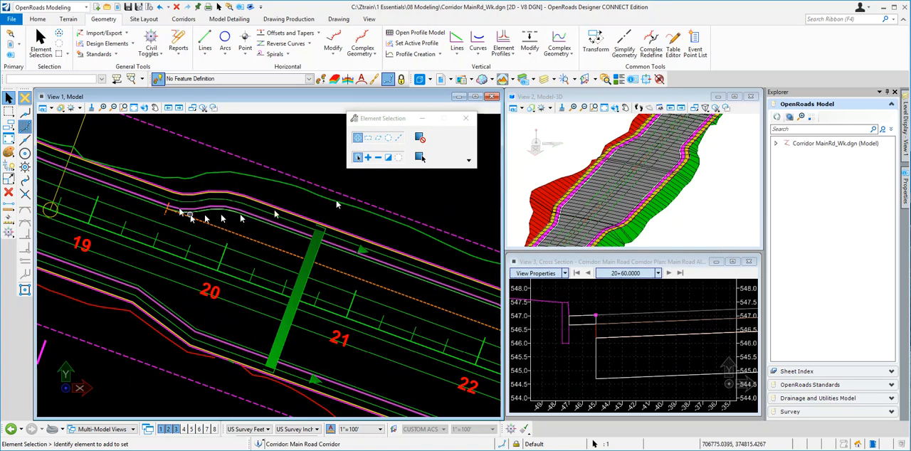
pyautogui.scroll(-2, 140, 201)
pyautogui.scroll(-1, 140, 202)
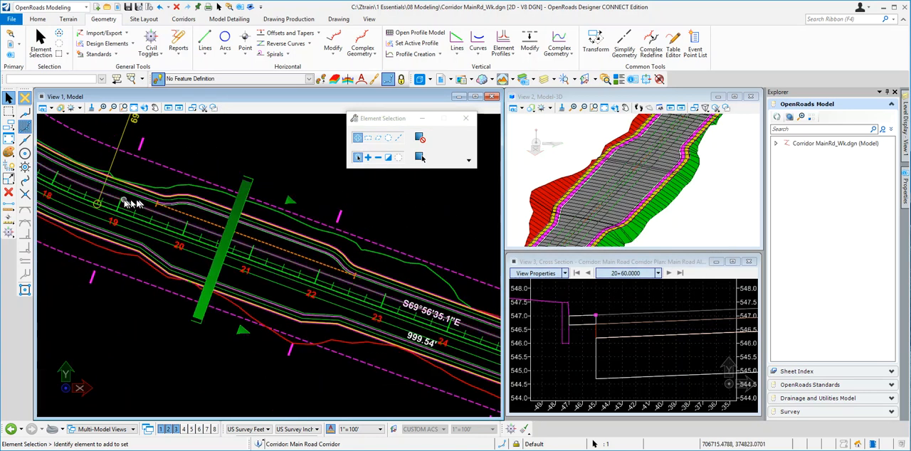